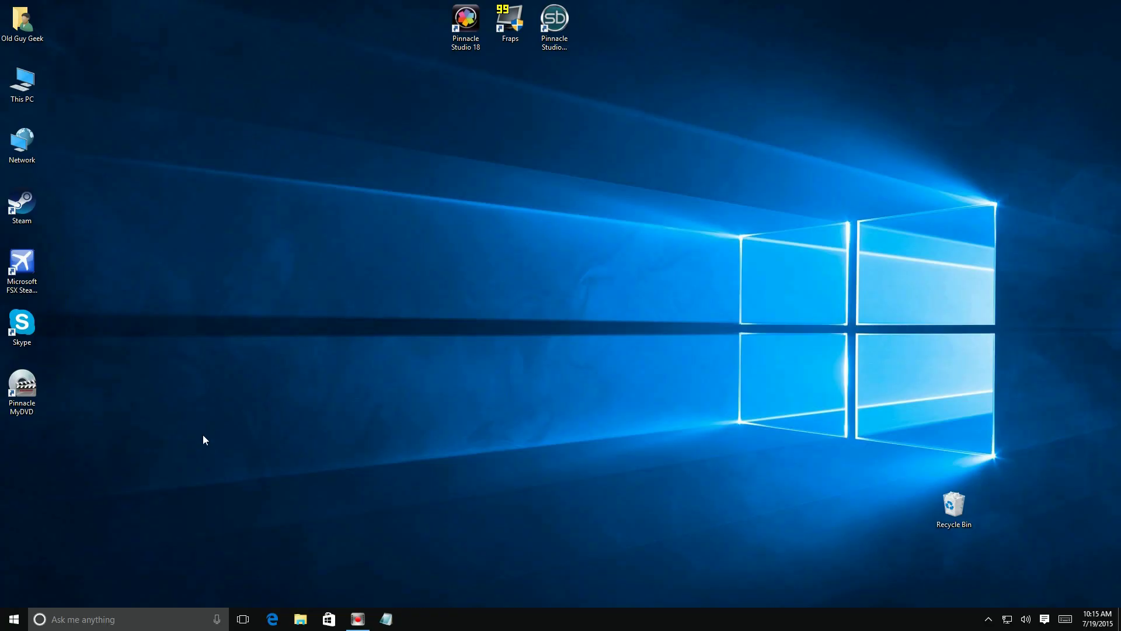
# - View the Sleep, Shut down and Restart power options in Start, then return to the desktop
pyautogui.click(14, 618)
pyautogui.click(29, 573)
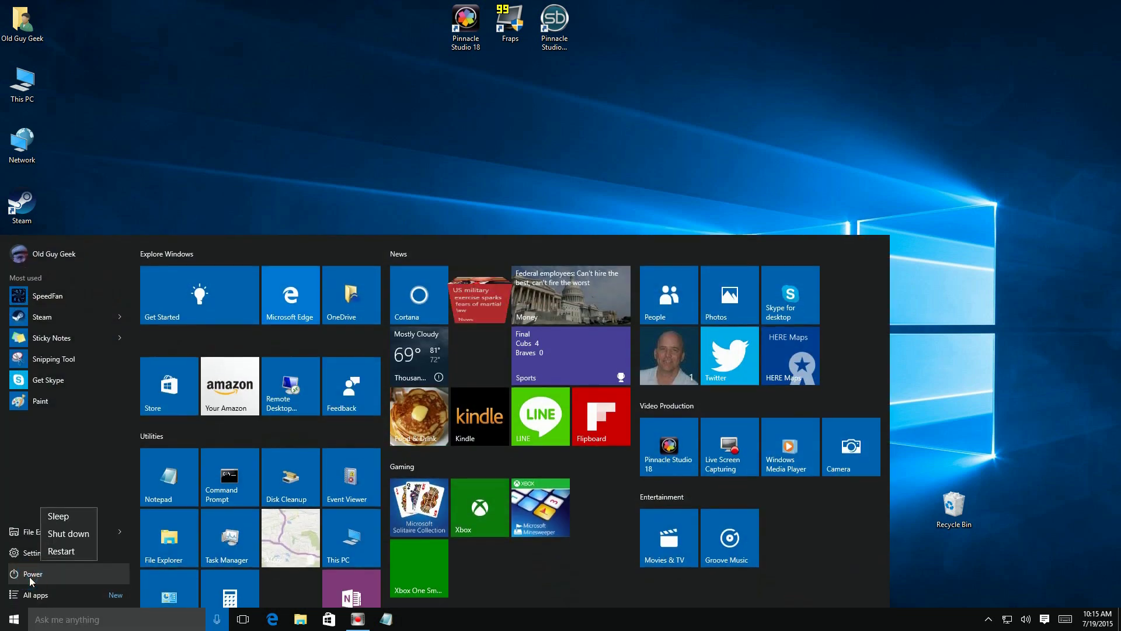
pyautogui.click(68, 551)
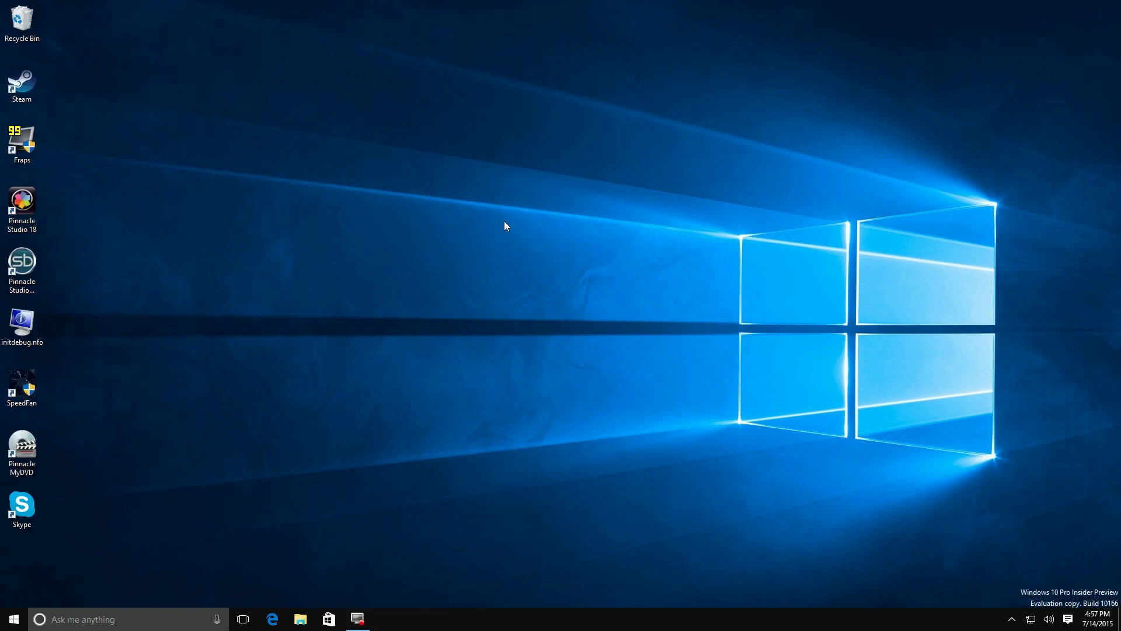
# - Start a new shortcut from the desktop's New menu
pyautogui.rightClick(491, 222)
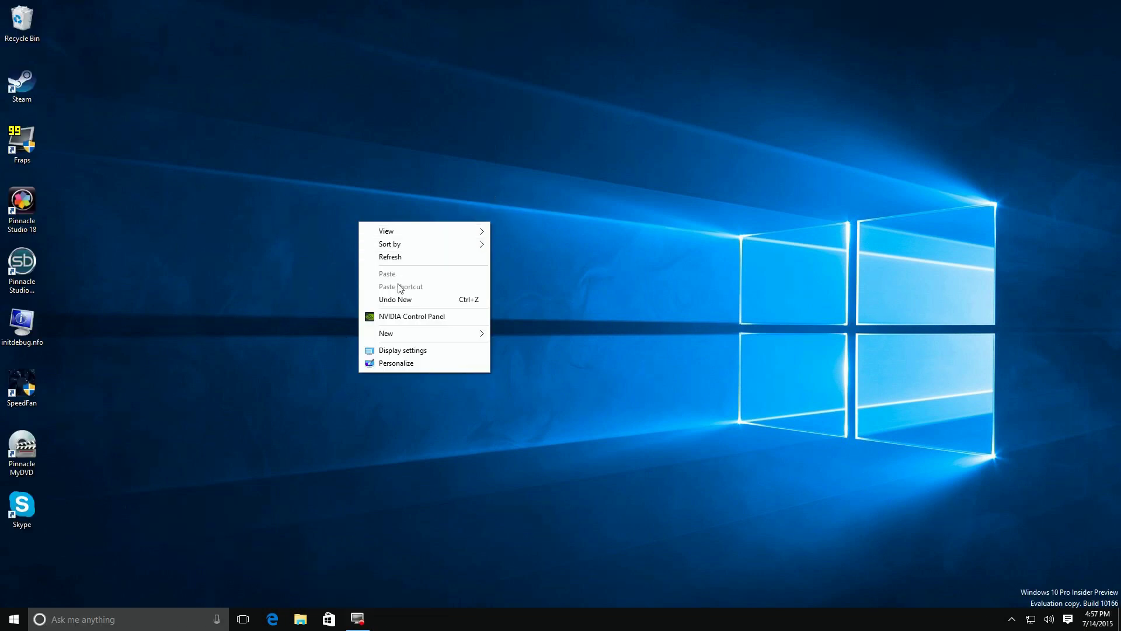
pyautogui.moveTo(397, 333)
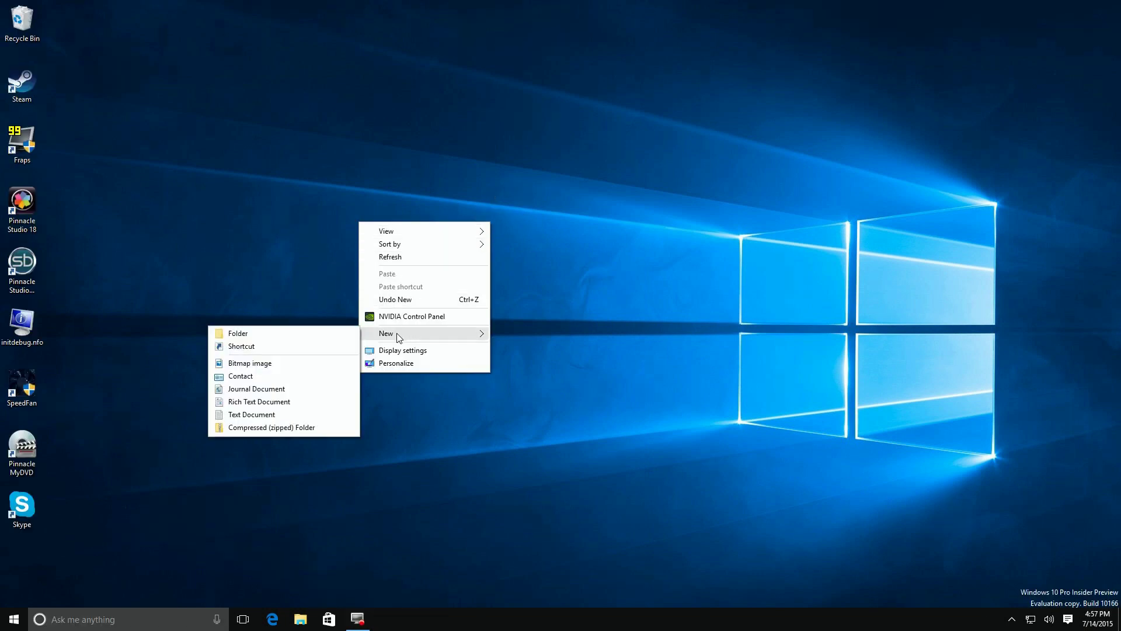
pyautogui.click(276, 350)
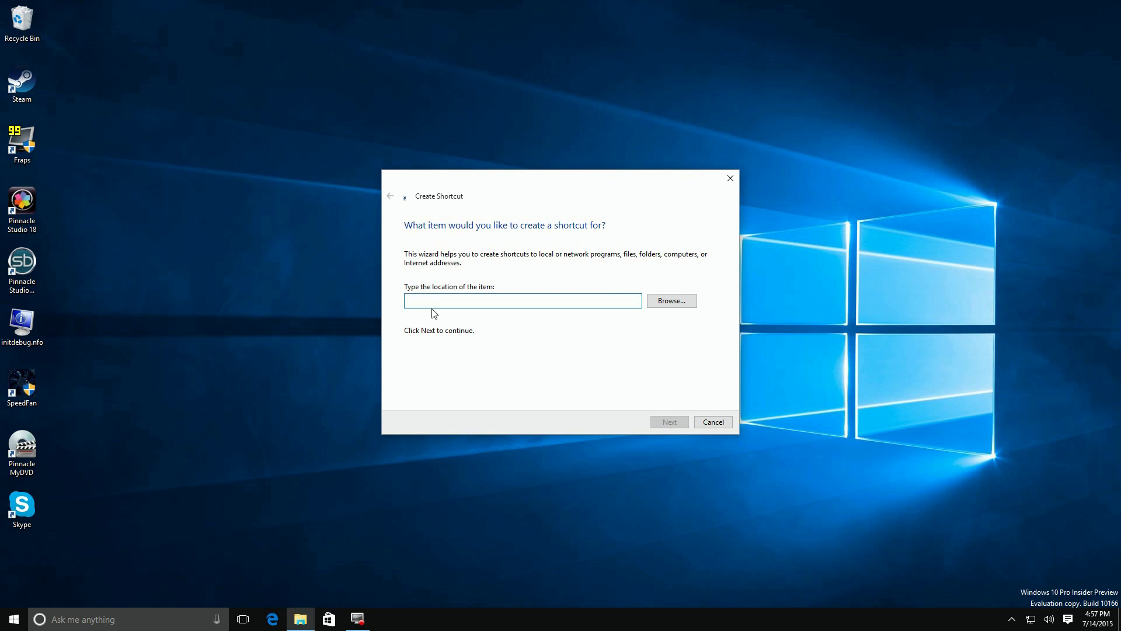
# - Enter %windir%\System32\SlideToShutDown.exe as the shortcut location, using path autocomplete
pyautogui.write('%windir%\\')
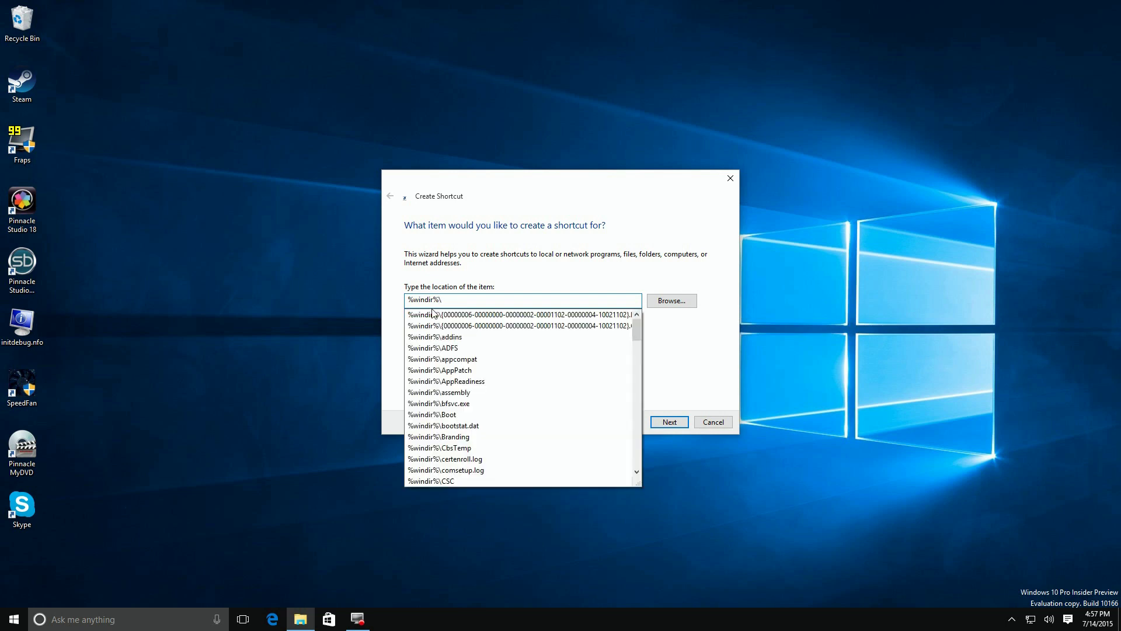
pyautogui.write('s')
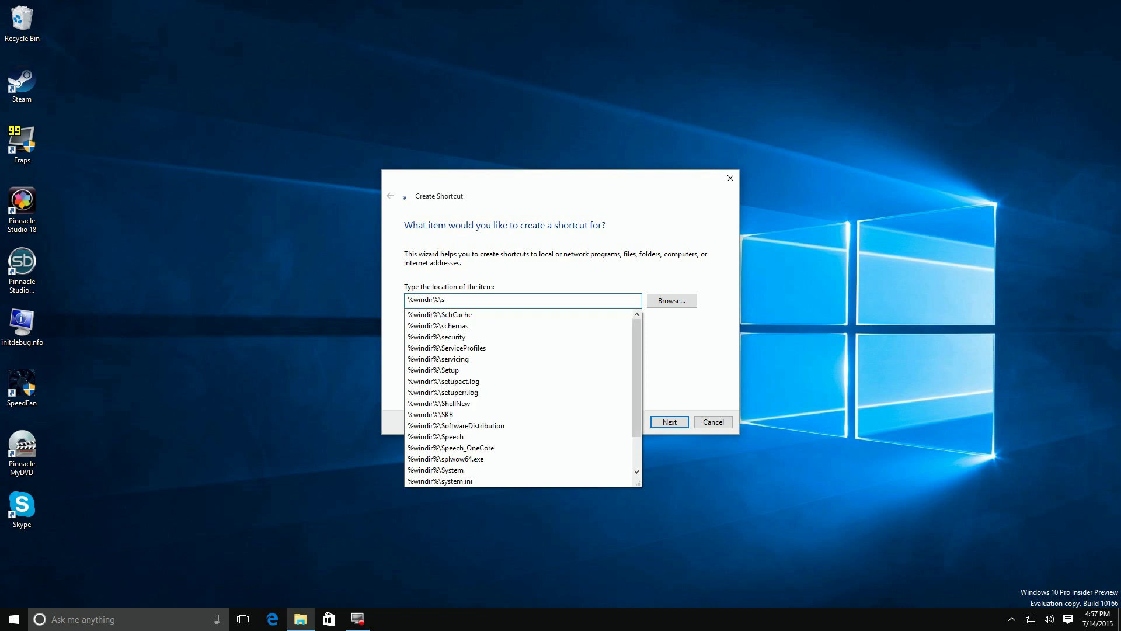
pyautogui.write('y')
pyautogui.press('Down')
pyautogui.press('Down')
pyautogui.press('Down')
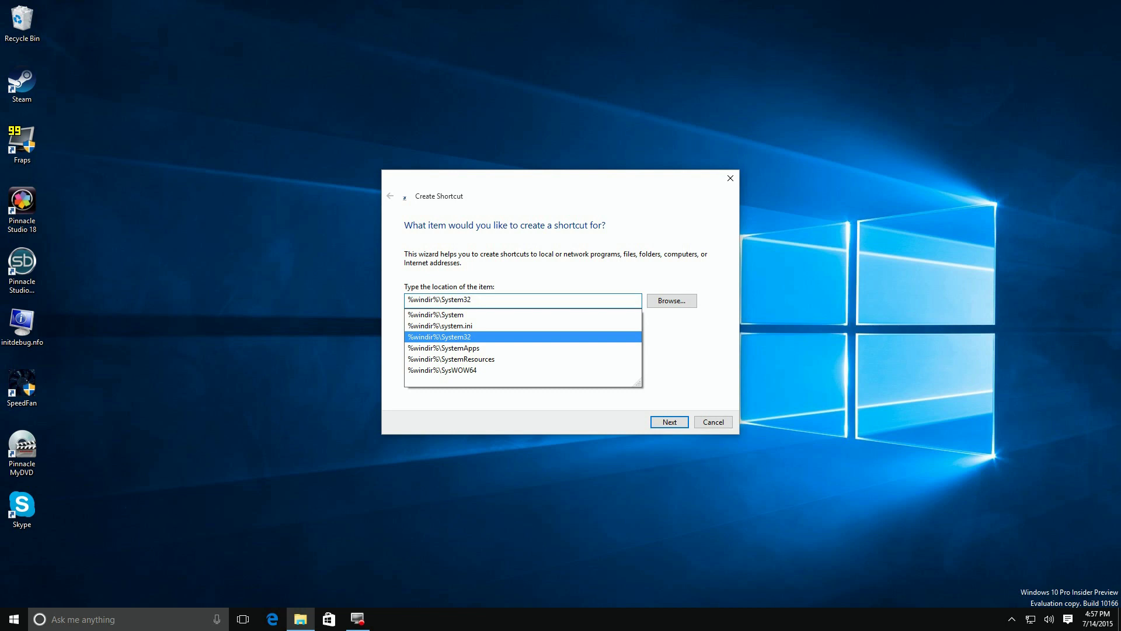
pyautogui.write('\\s')
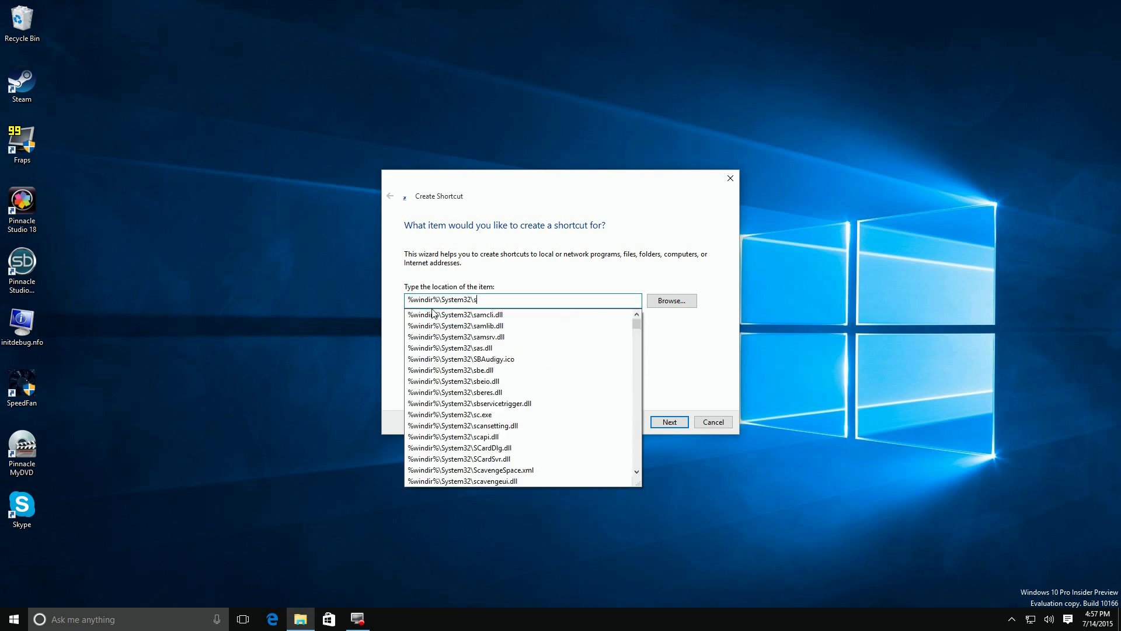
pyautogui.write('lide')
pyautogui.press('Down')
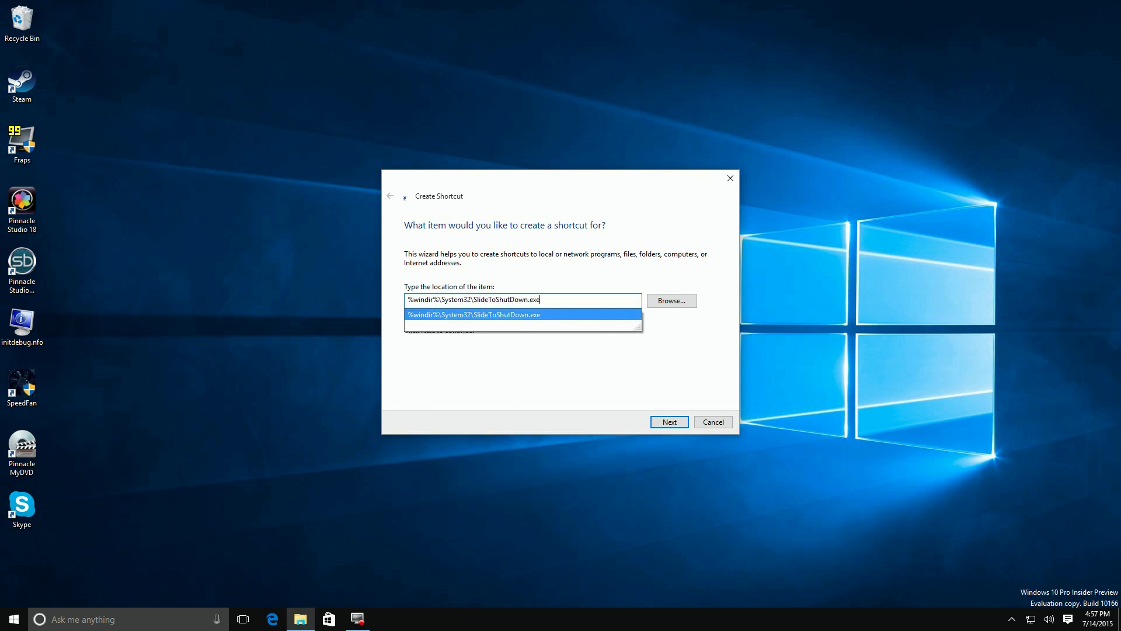
pyautogui.click(521, 282)
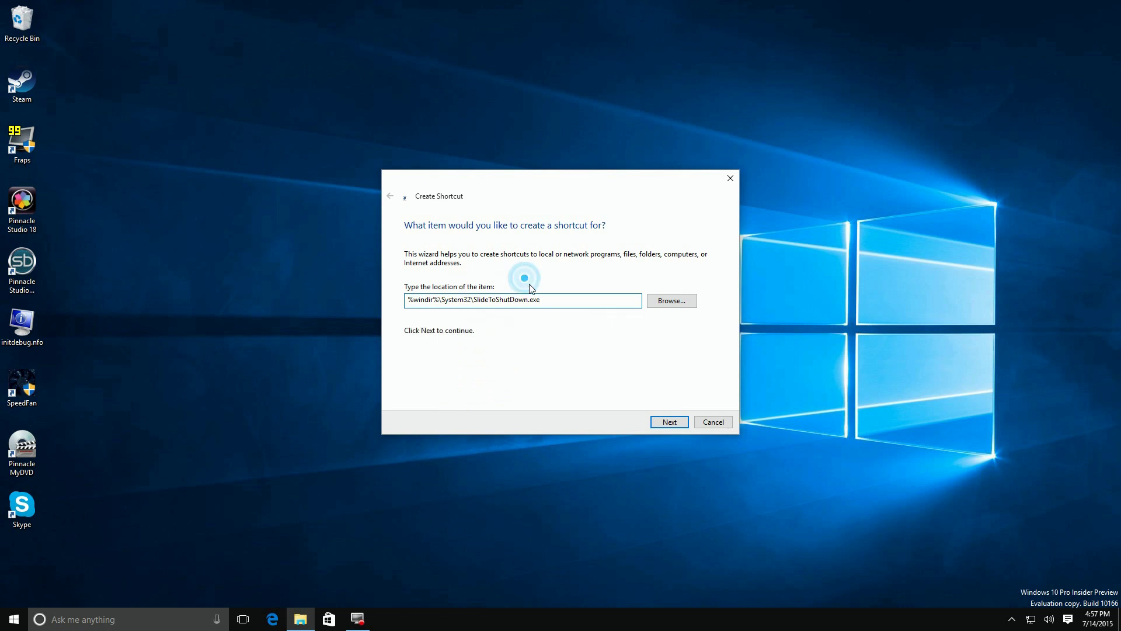
# - Name the shortcut SlideToShutDown, without .exe, and finish the wizard
pyautogui.click(670, 421)
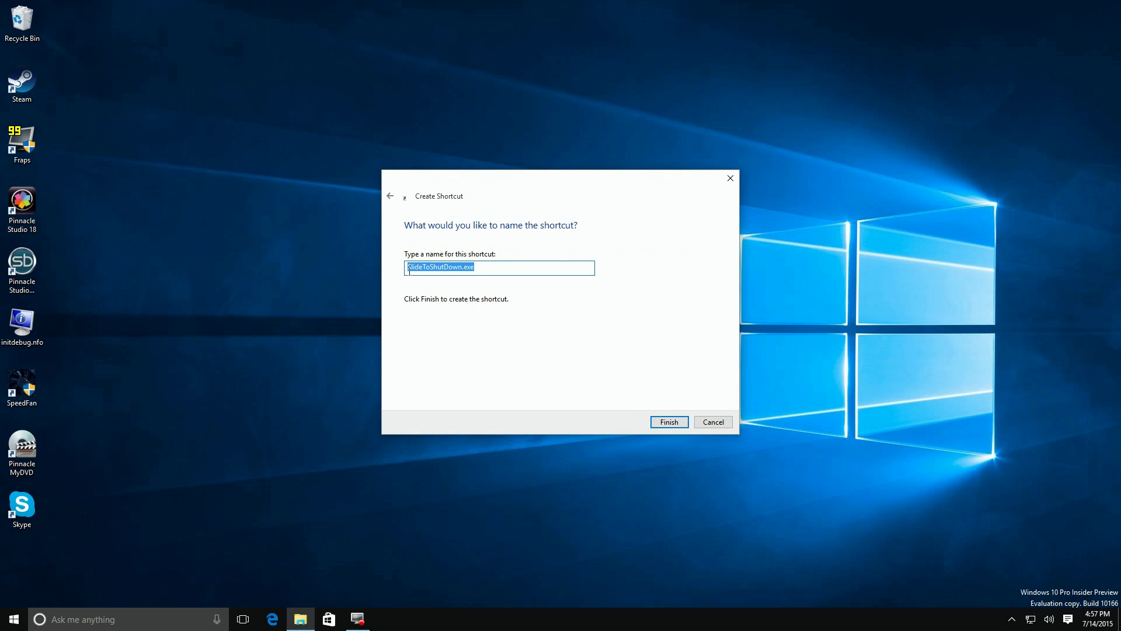
pyautogui.click(478, 272)
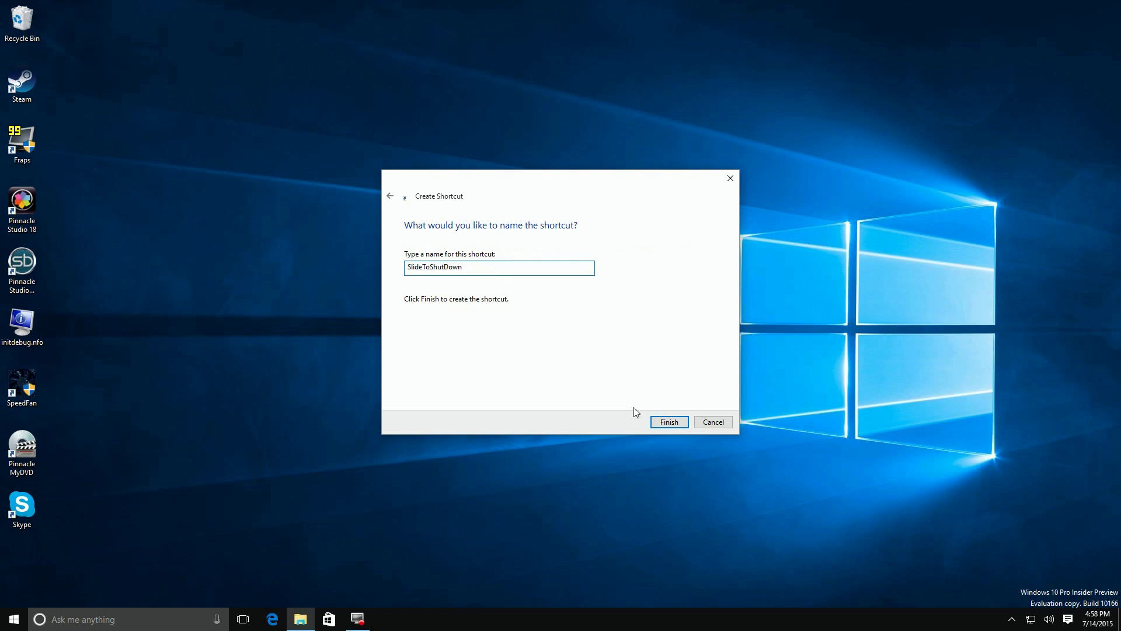
pyautogui.click(669, 421)
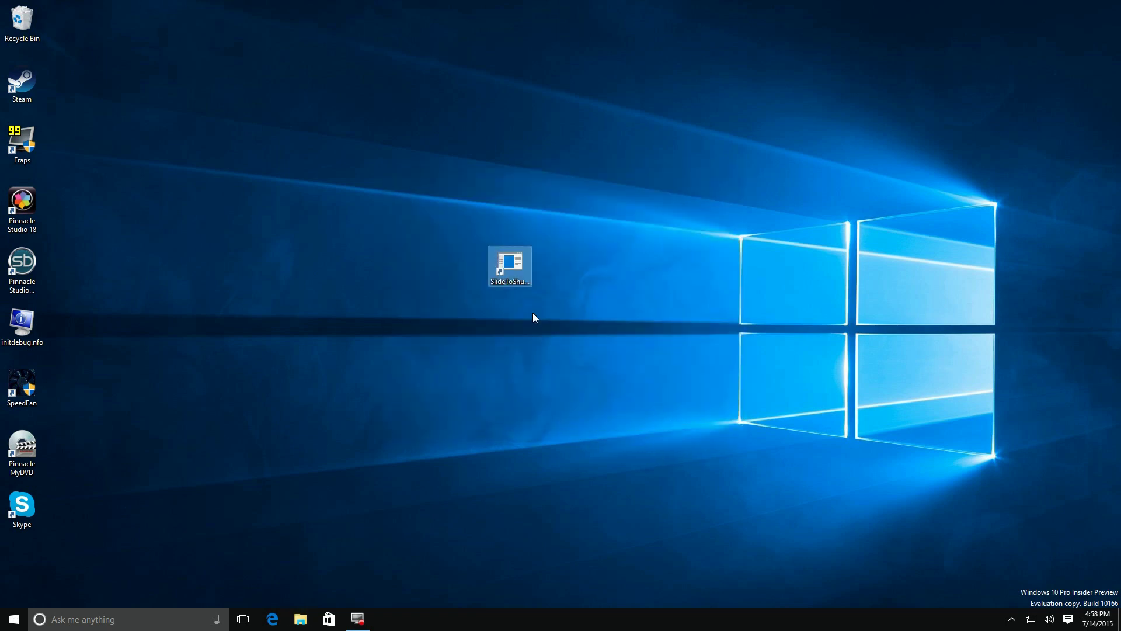
# - Test the SlideToShutDown shortcut, then dismiss the slide-to-shut-down screen without shutting down
pyautogui.click(511, 266)
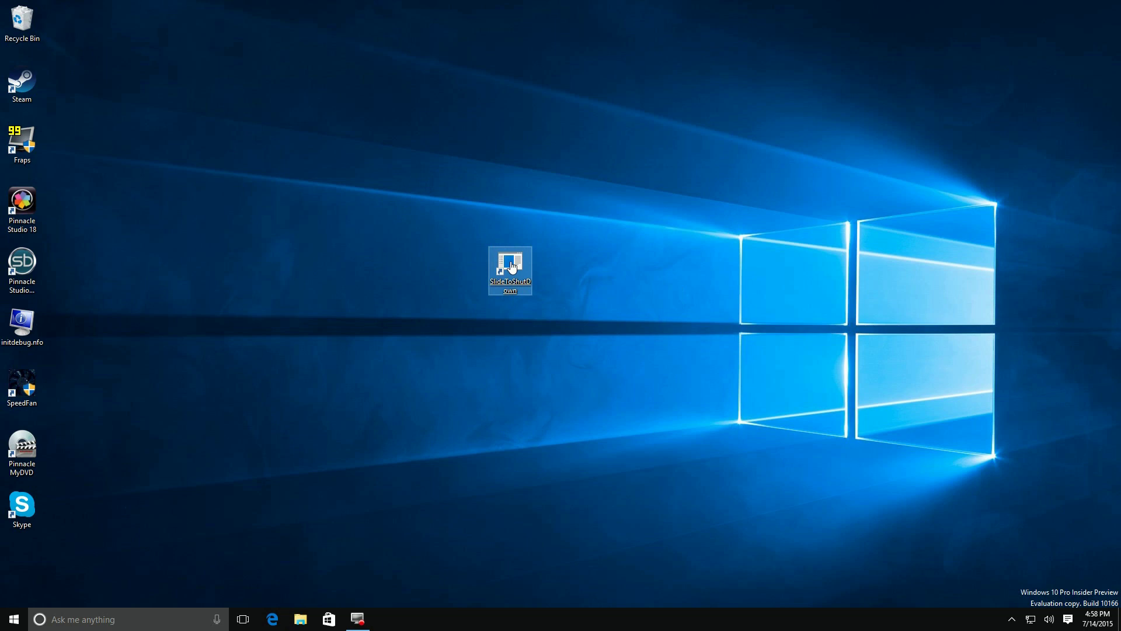
pyautogui.click(512, 266)
pyautogui.doubleClick(512, 266)
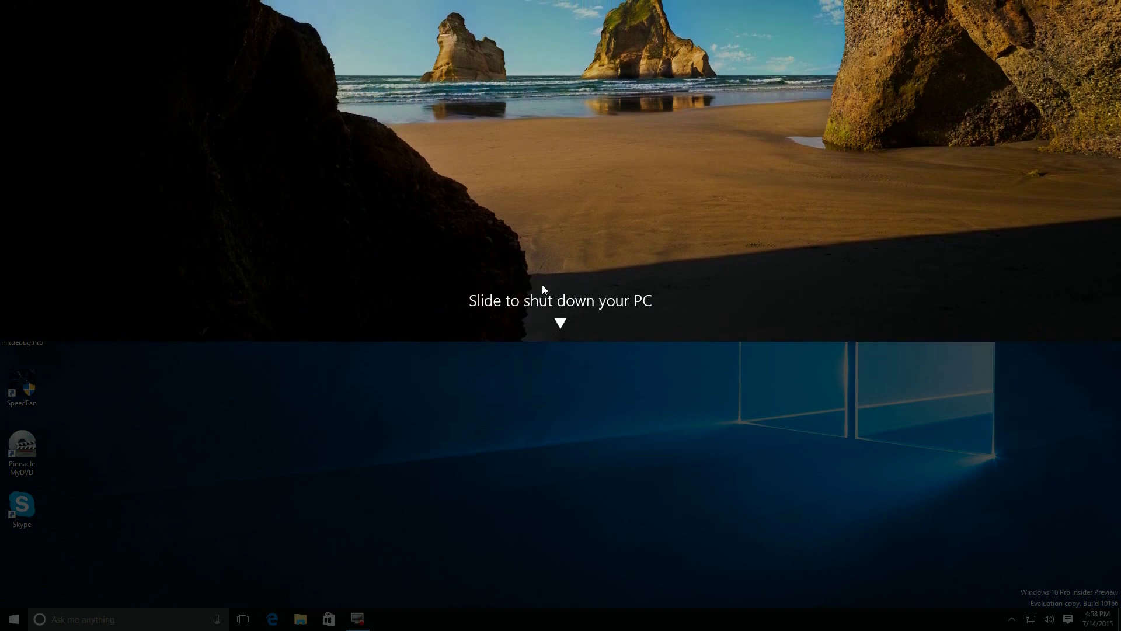
pyautogui.click(555, 372)
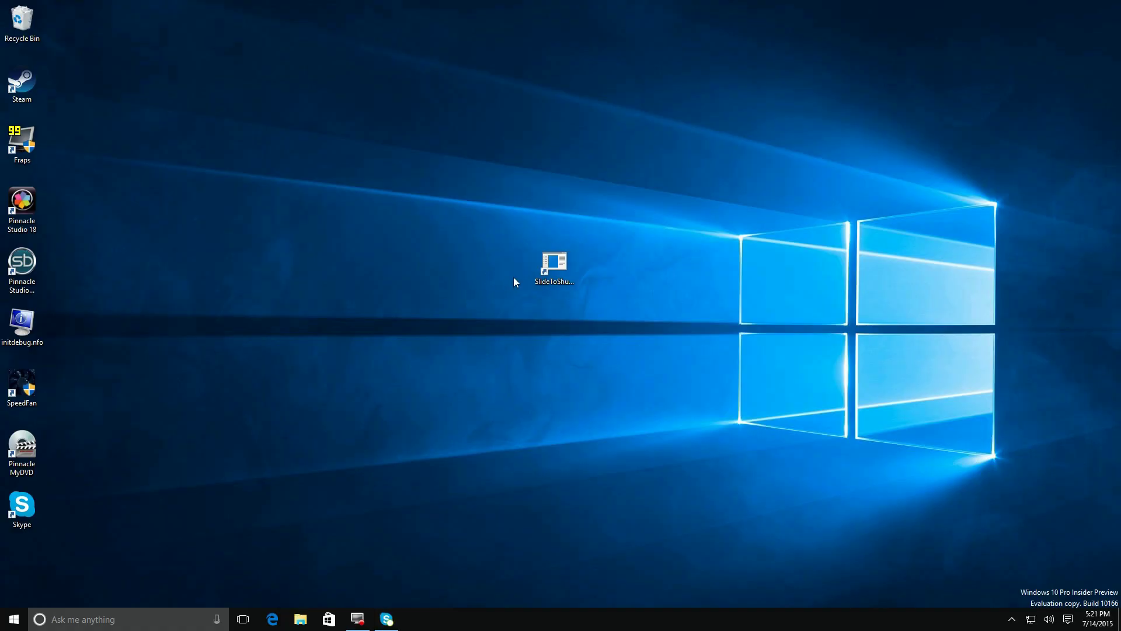
# - Open Change Icon in the shortcut's properties, dismiss the no-icons warning and check the shell32.dll path
pyautogui.rightClick(559, 264)
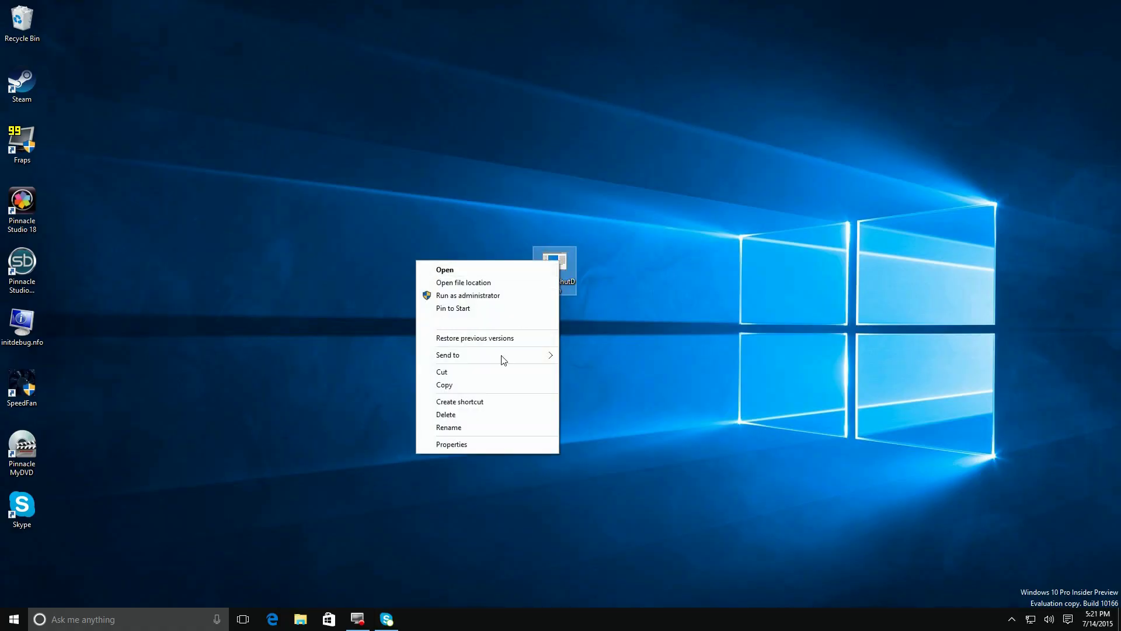
pyautogui.click(451, 444)
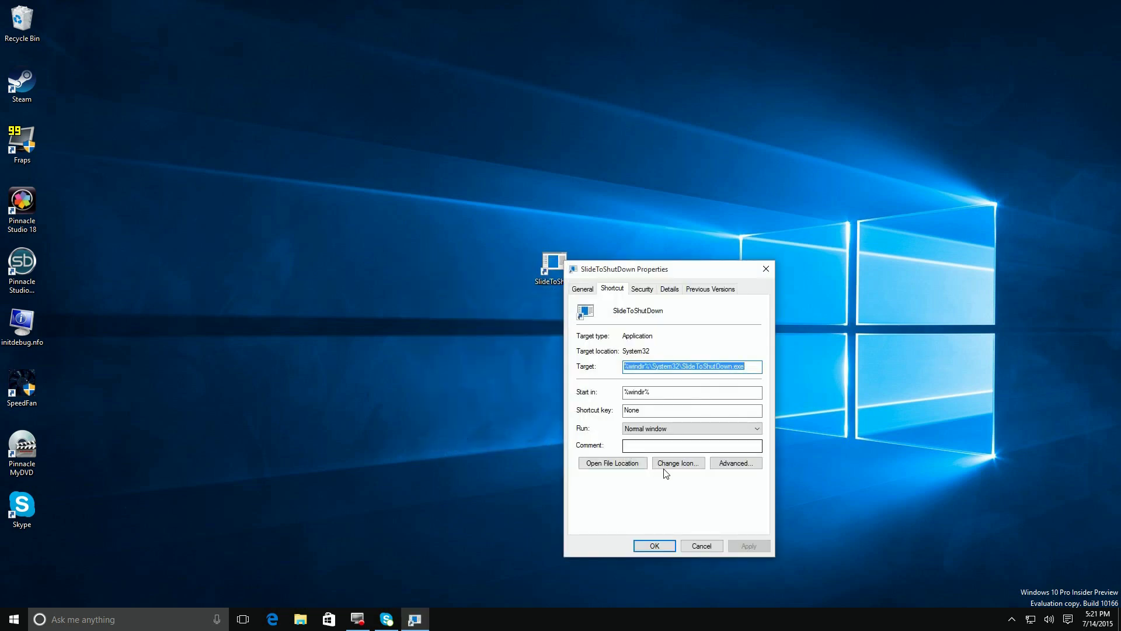
pyautogui.click(683, 467)
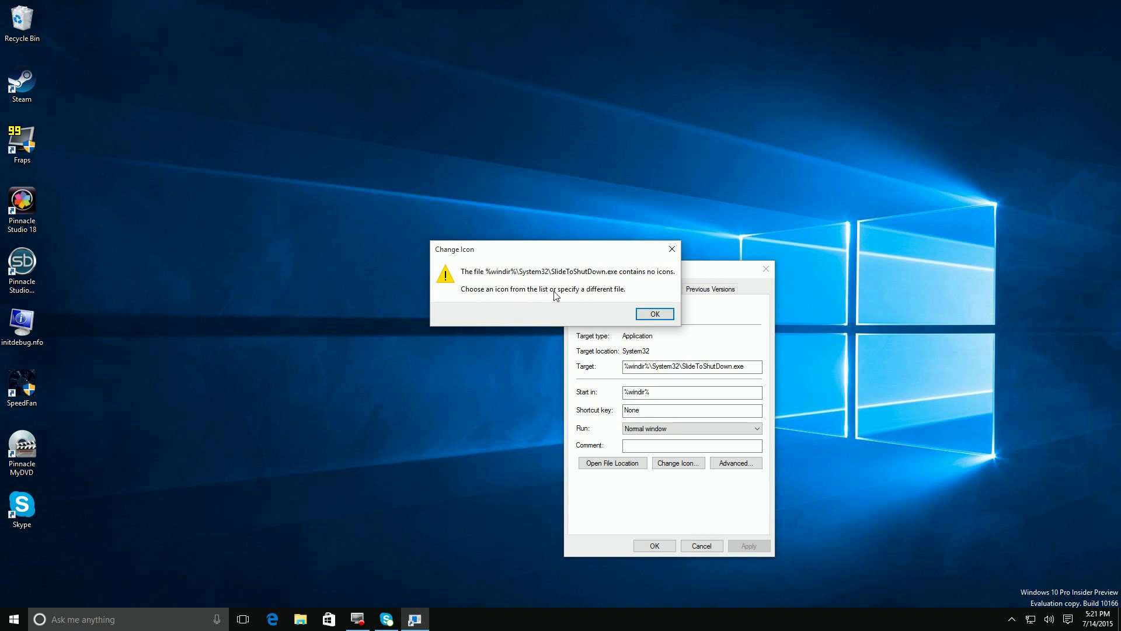
pyautogui.click(649, 314)
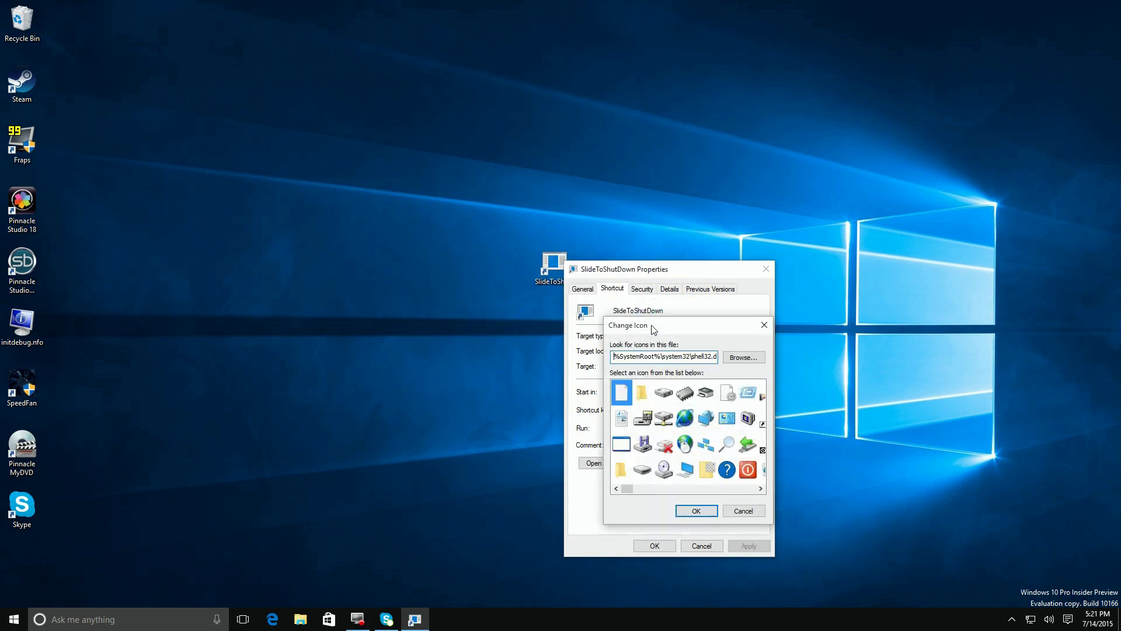
pyautogui.doubleClick(670, 357)
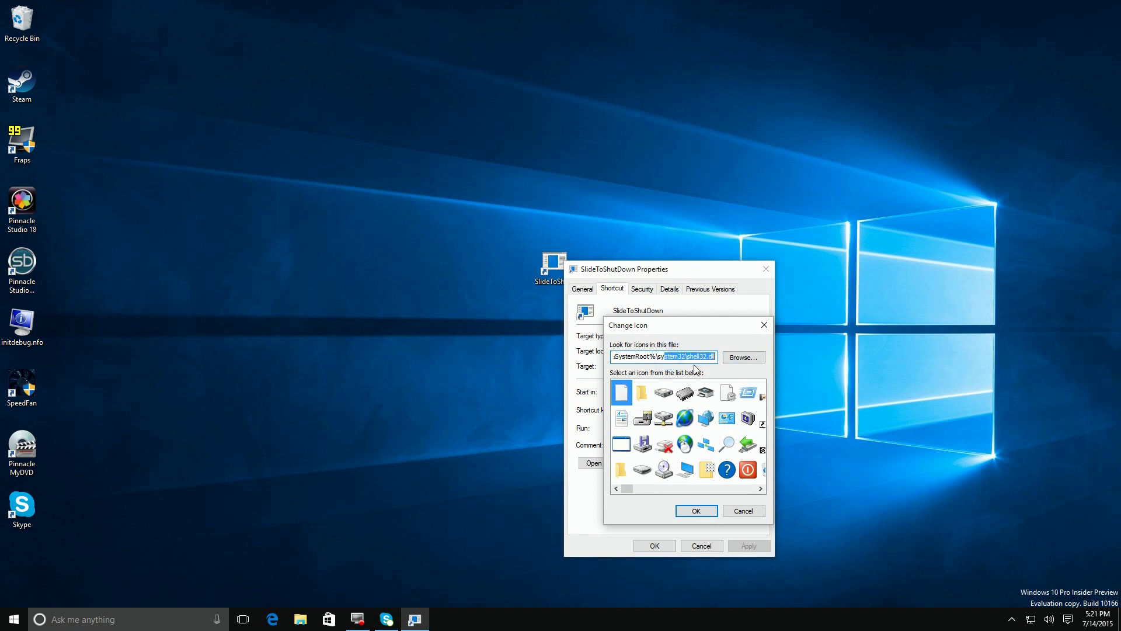
pyautogui.click(689, 359)
pyautogui.moveTo(688, 358); pyautogui.dragTo(717, 355)
# - Pick the blue down-arrow icon from shell32.dll and confirm both dialogs
pyautogui.moveTo(631, 494); pyautogui.dragTo(649, 494)
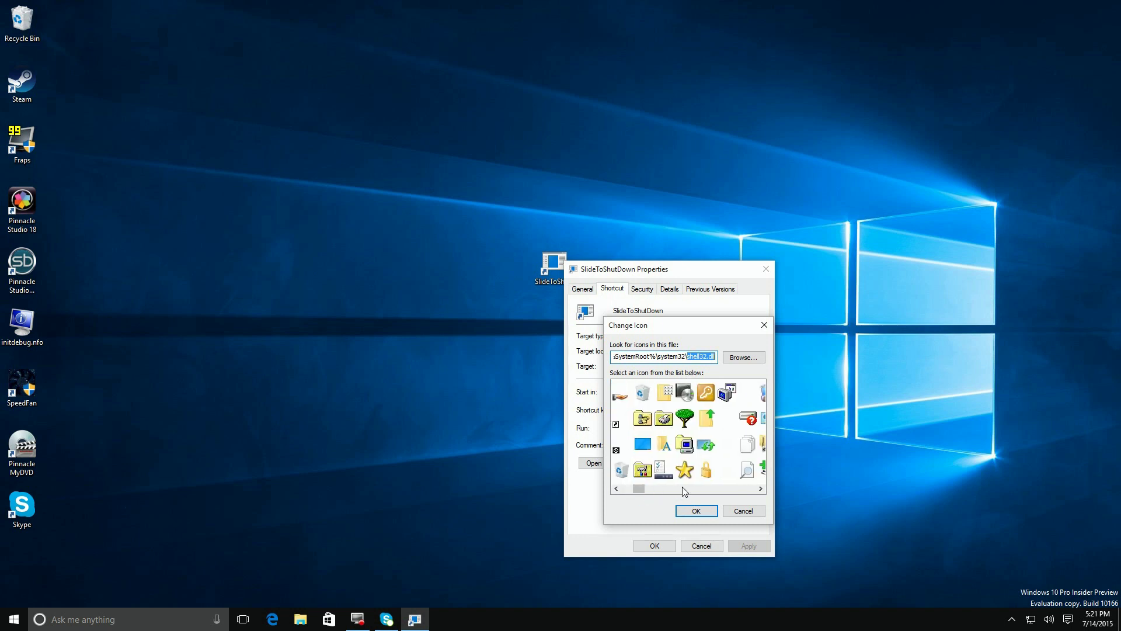
pyautogui.click(675, 488)
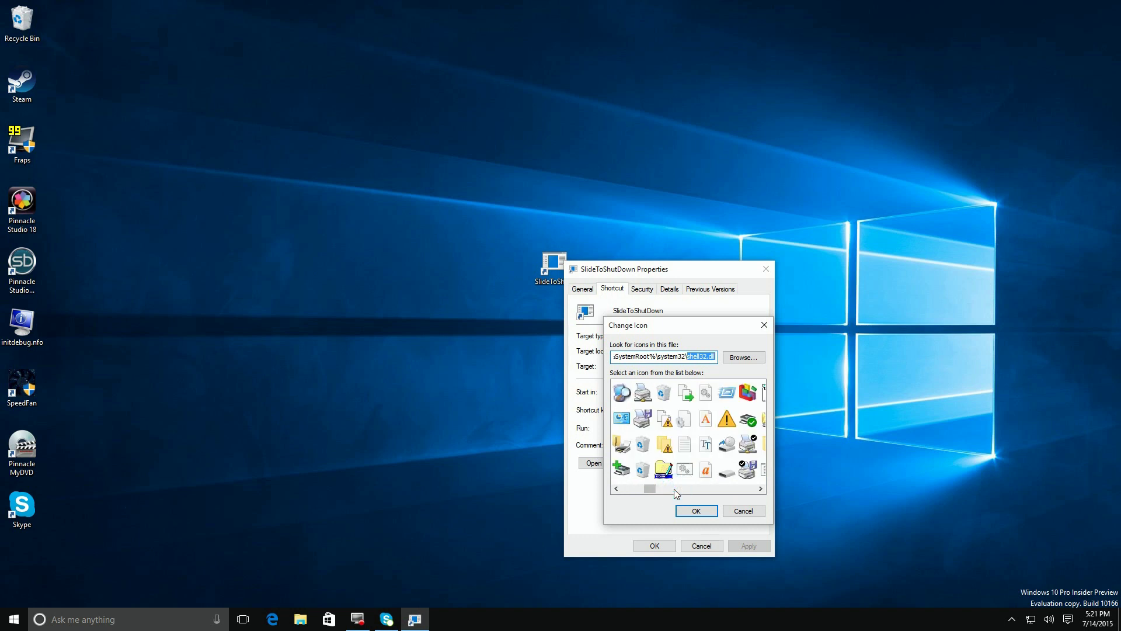
pyautogui.click(694, 489)
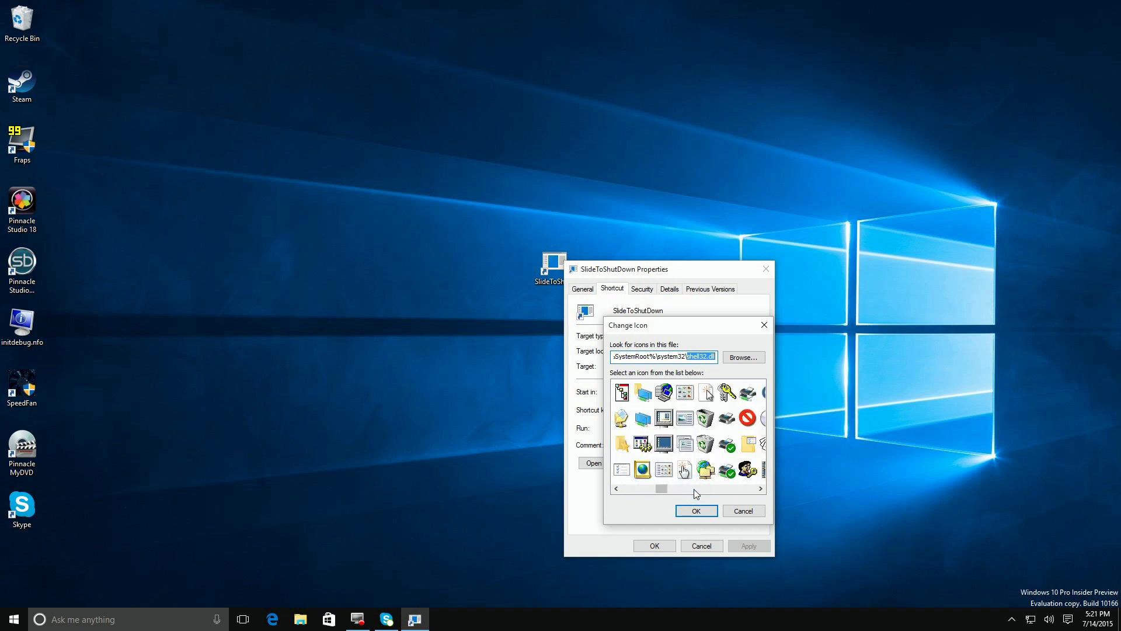
pyautogui.click(694, 489)
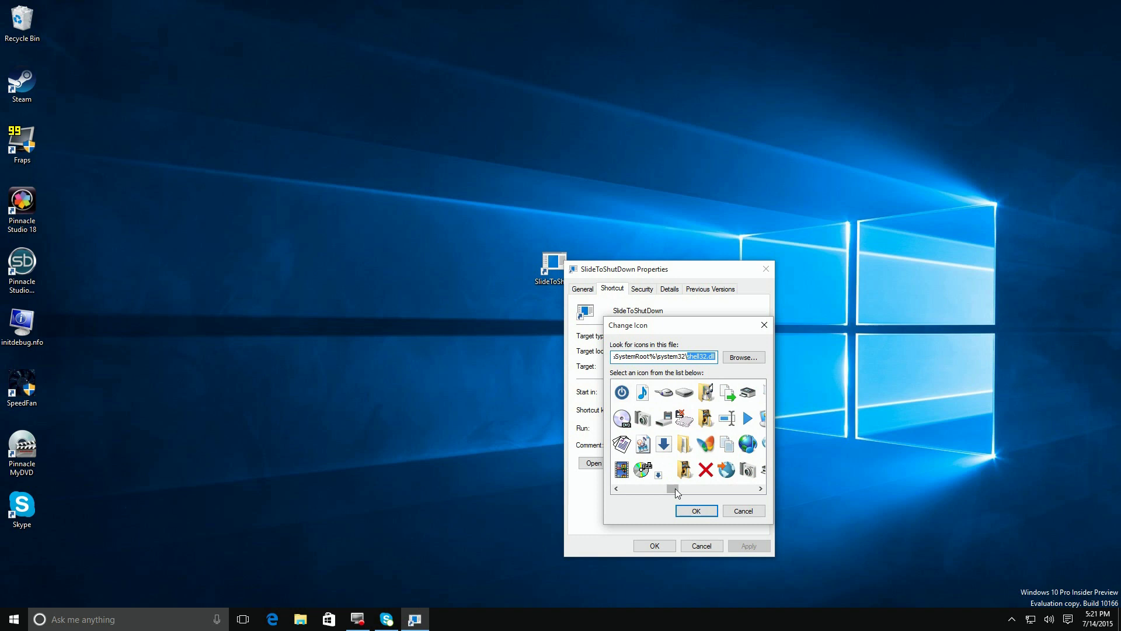
pyautogui.click(664, 445)
pyautogui.click(695, 510)
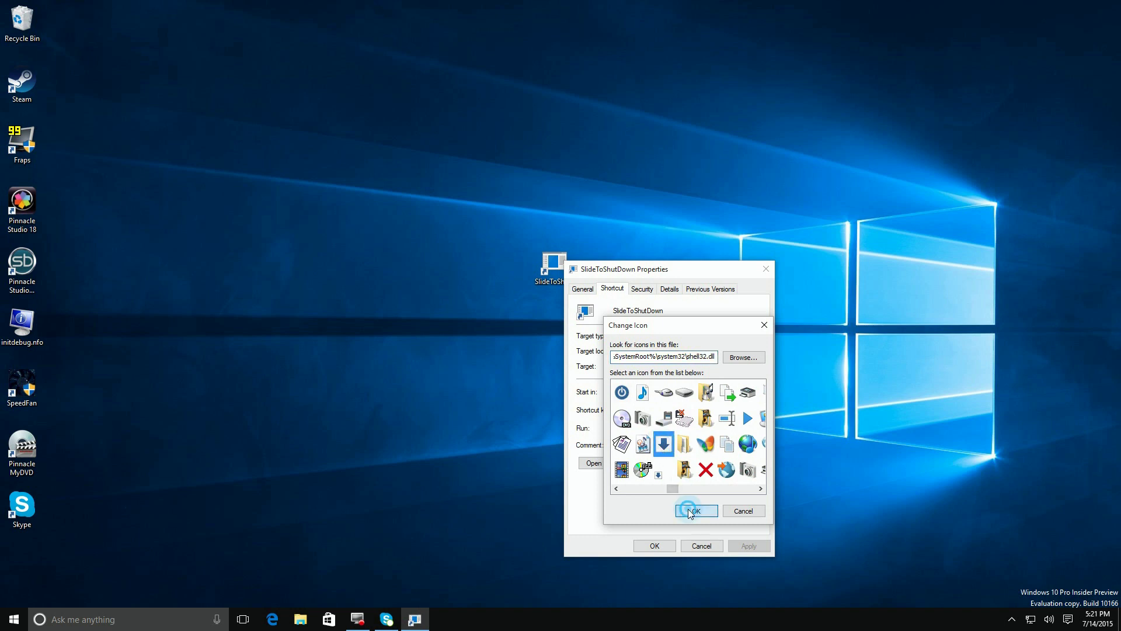
pyautogui.click(654, 544)
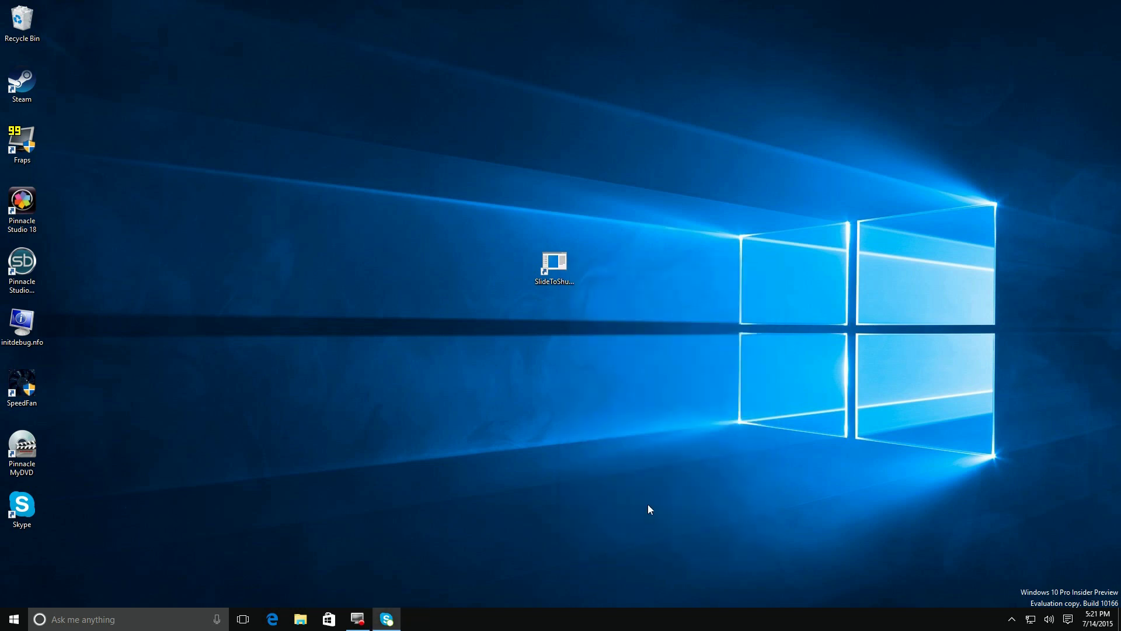
# - Drag the SlideToShutDown shortcut to the bottom of the left desktop icon column
pyautogui.moveTo(542, 269); pyautogui.dragTo(62, 517)
pyautogui.moveTo(24, 554); pyautogui.dragTo(26, 555)
pyautogui.click(302, 467)
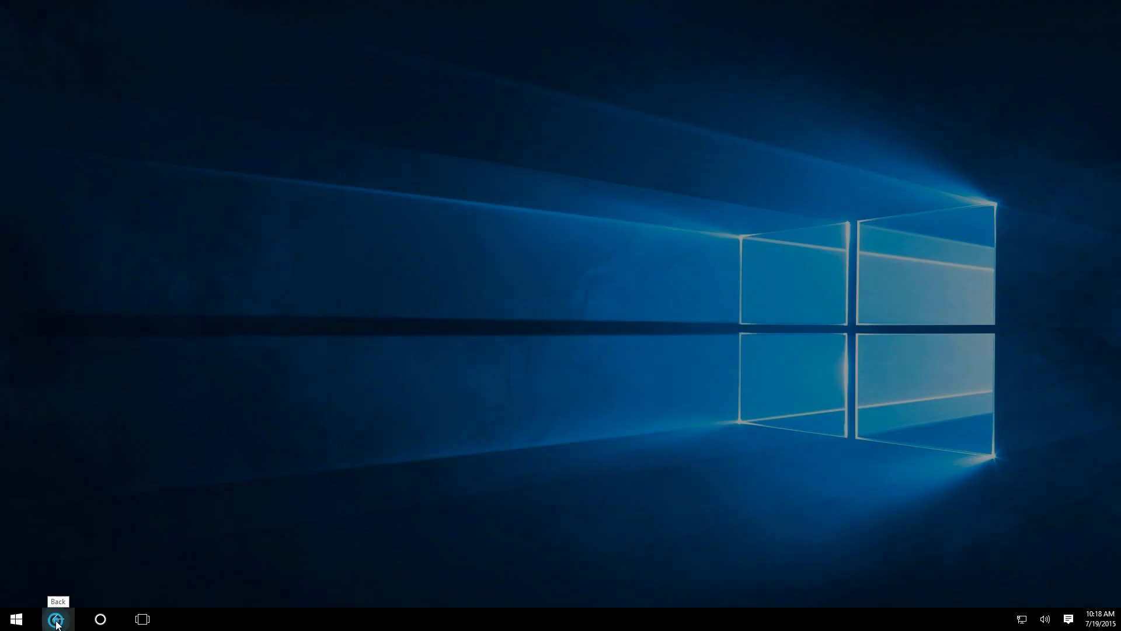
pyautogui.click(58, 619)
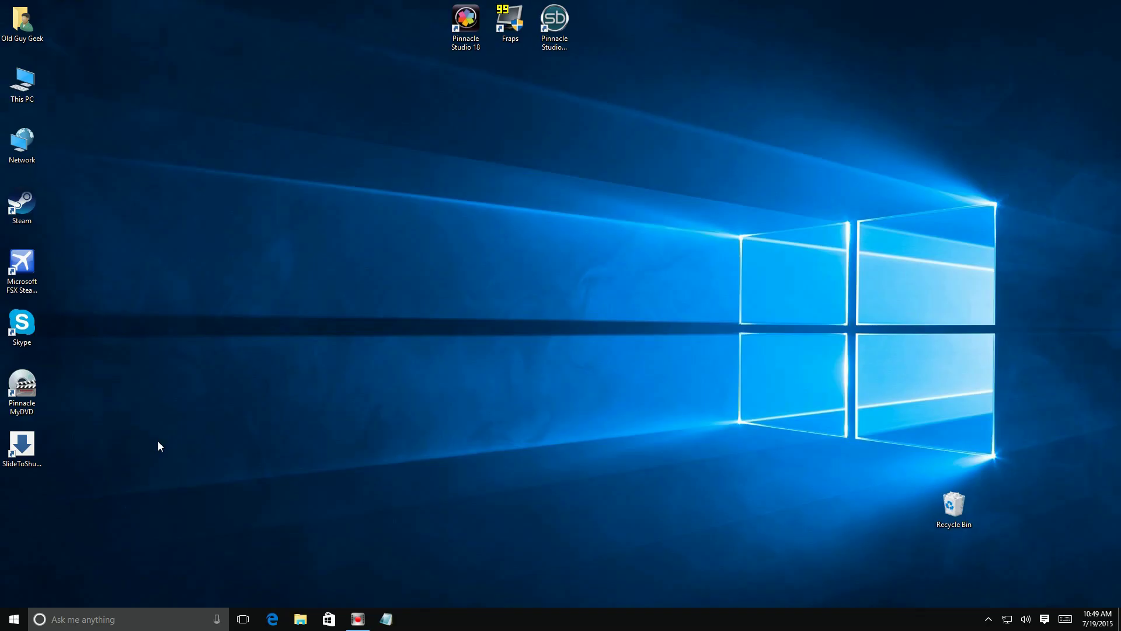
# - Pin SlideToShutDown to Start and drag its tile next to the weather tile in News
pyautogui.rightClick(28, 451)
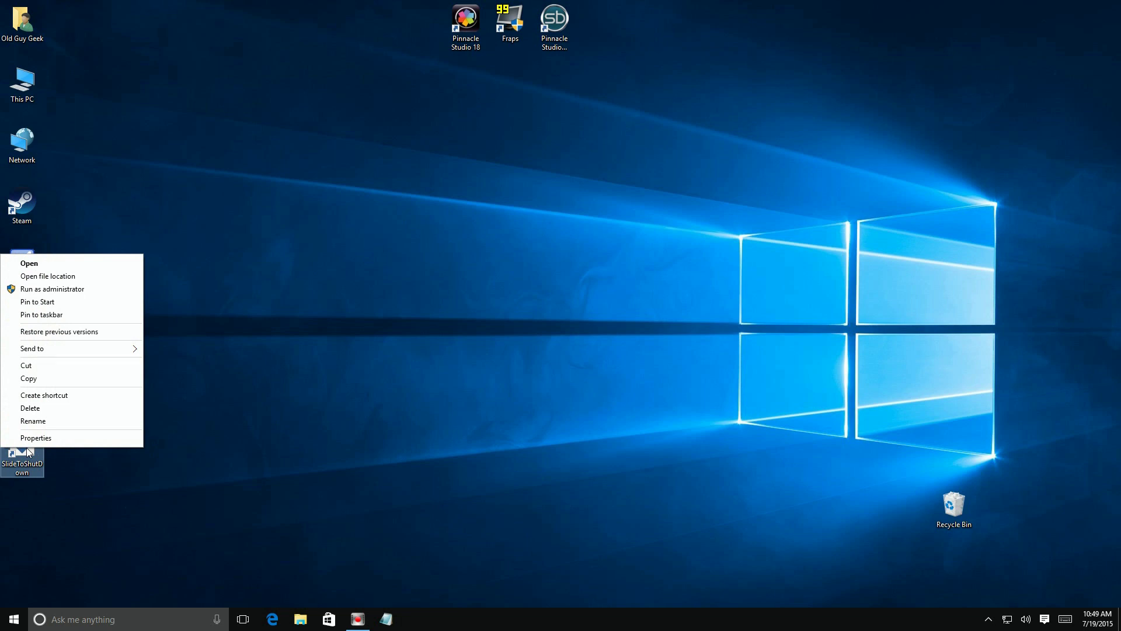
pyautogui.click(65, 304)
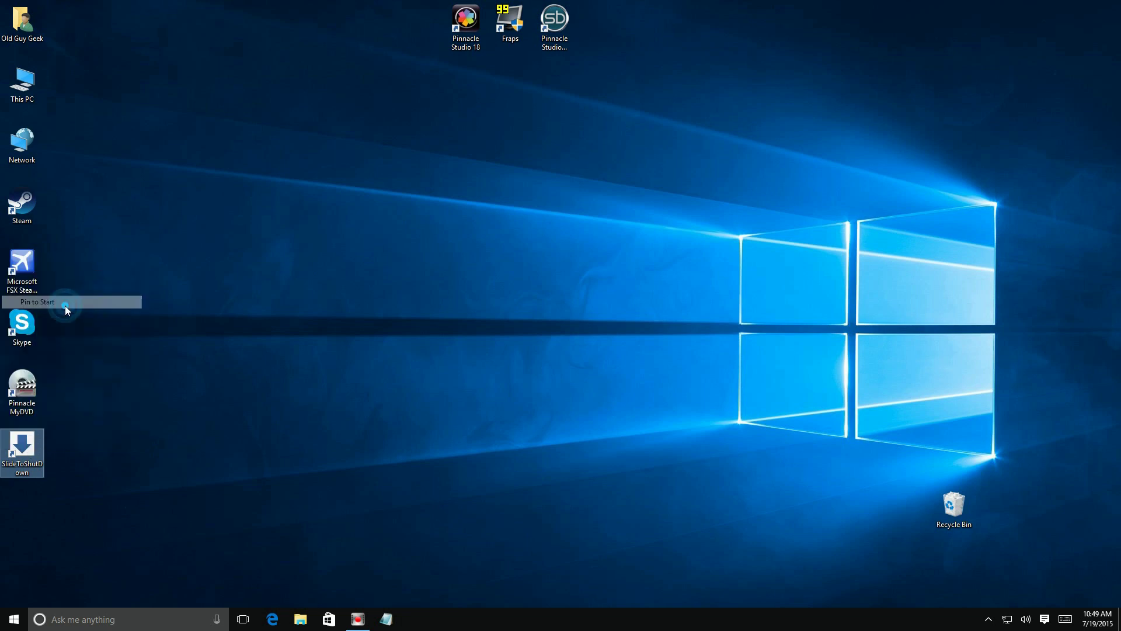
pyautogui.click(17, 617)
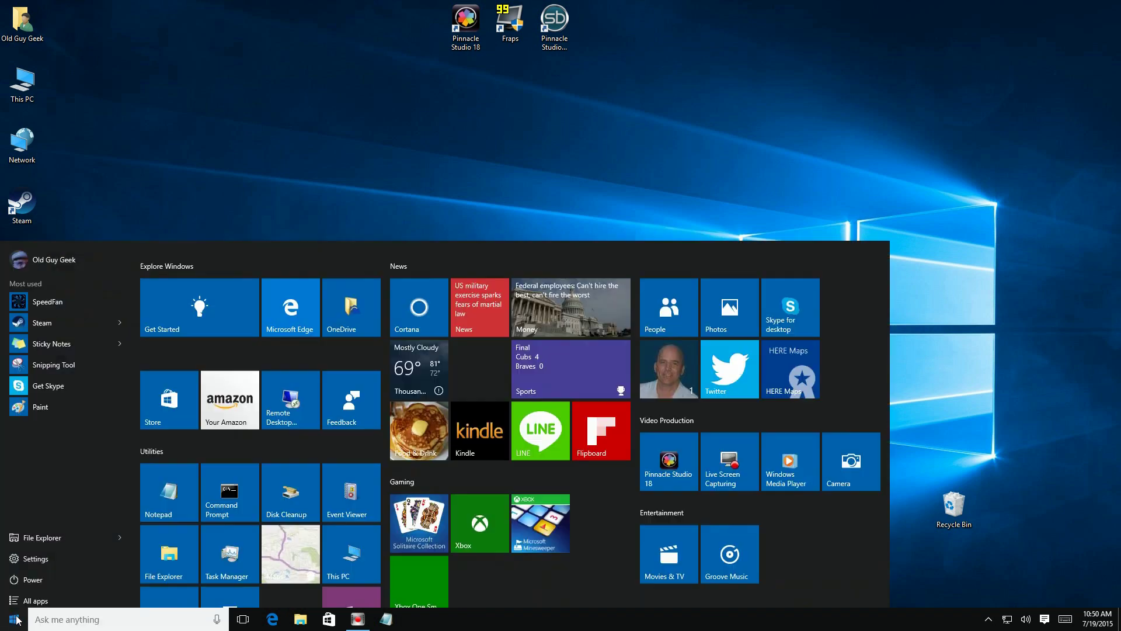
pyautogui.click(15, 619)
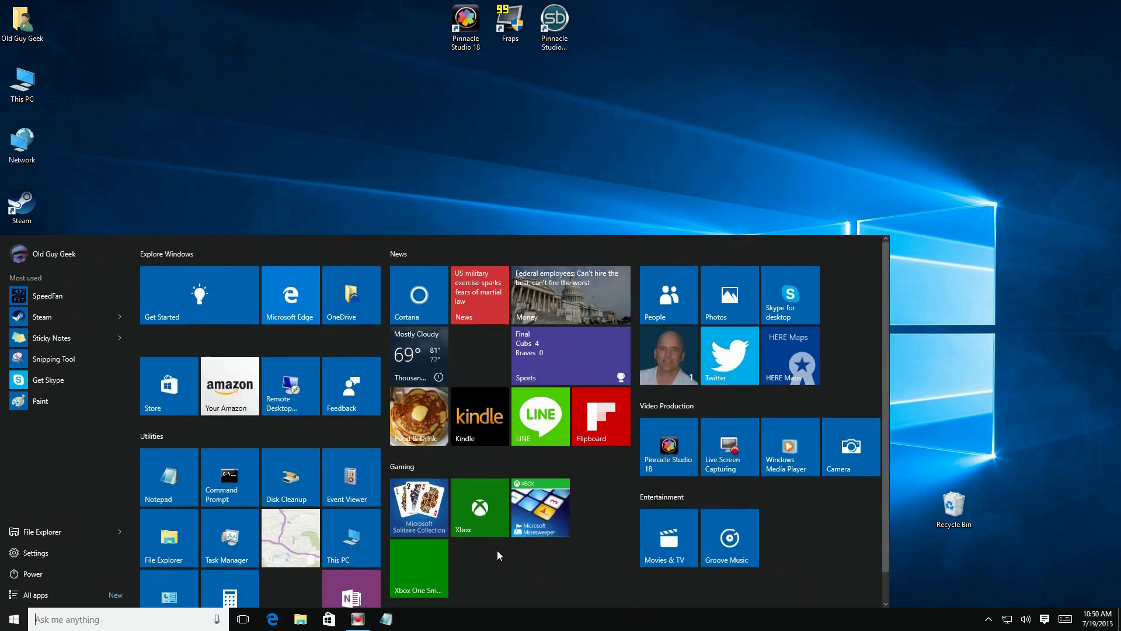
pyautogui.scroll(-1, 499, 552)
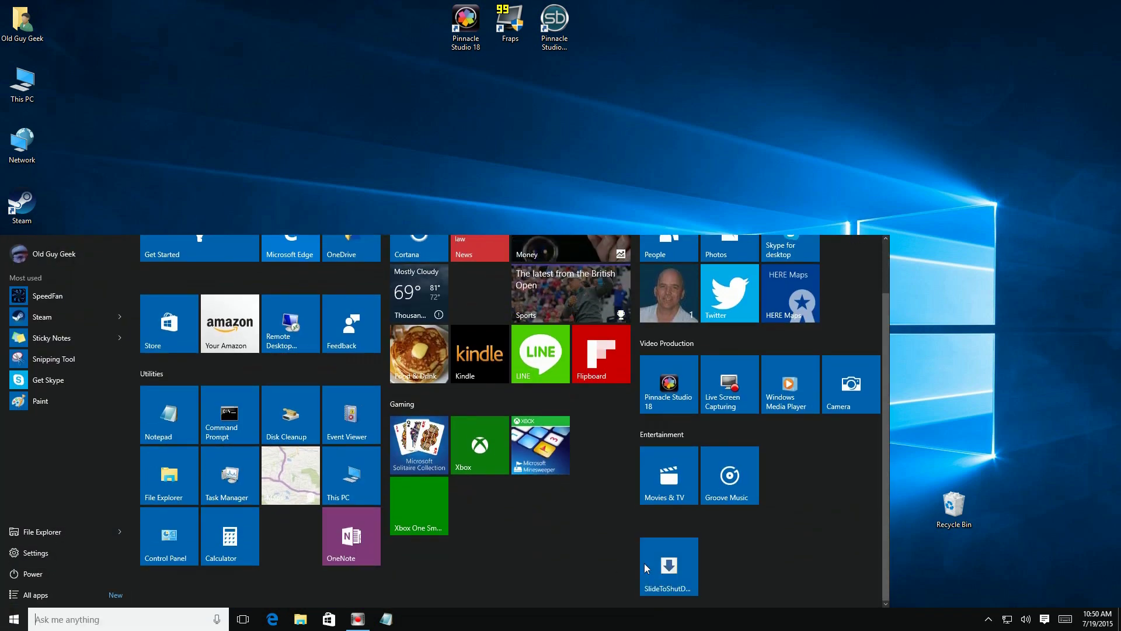
pyautogui.moveTo(665, 563); pyautogui.dragTo(482, 312)
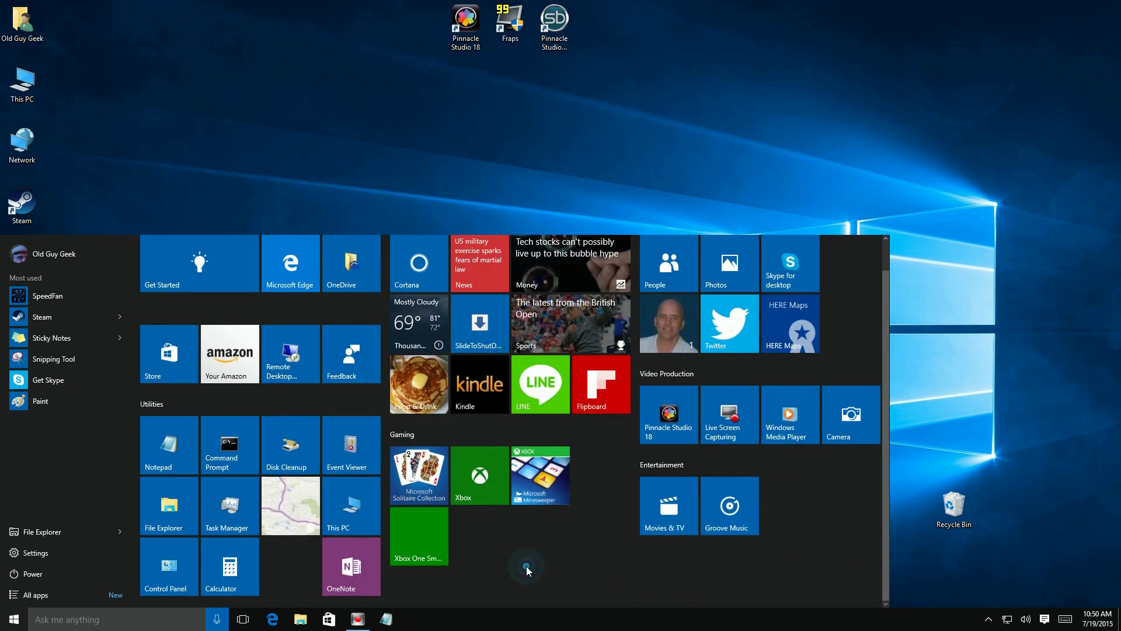
pyautogui.scroll(1, 527, 568)
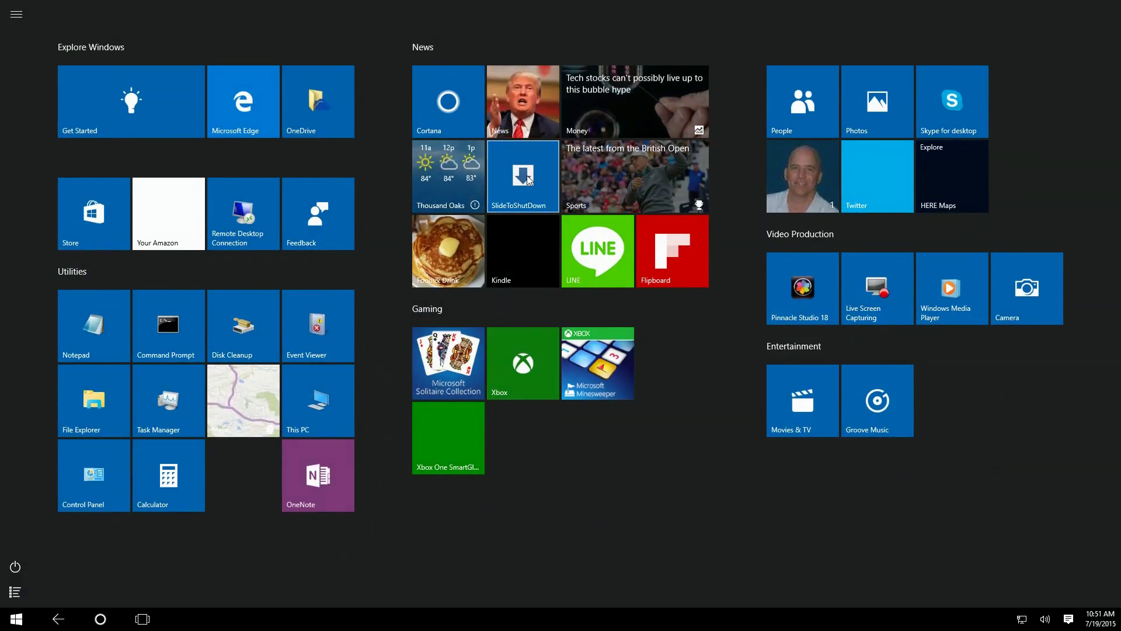
pyautogui.click(524, 184)
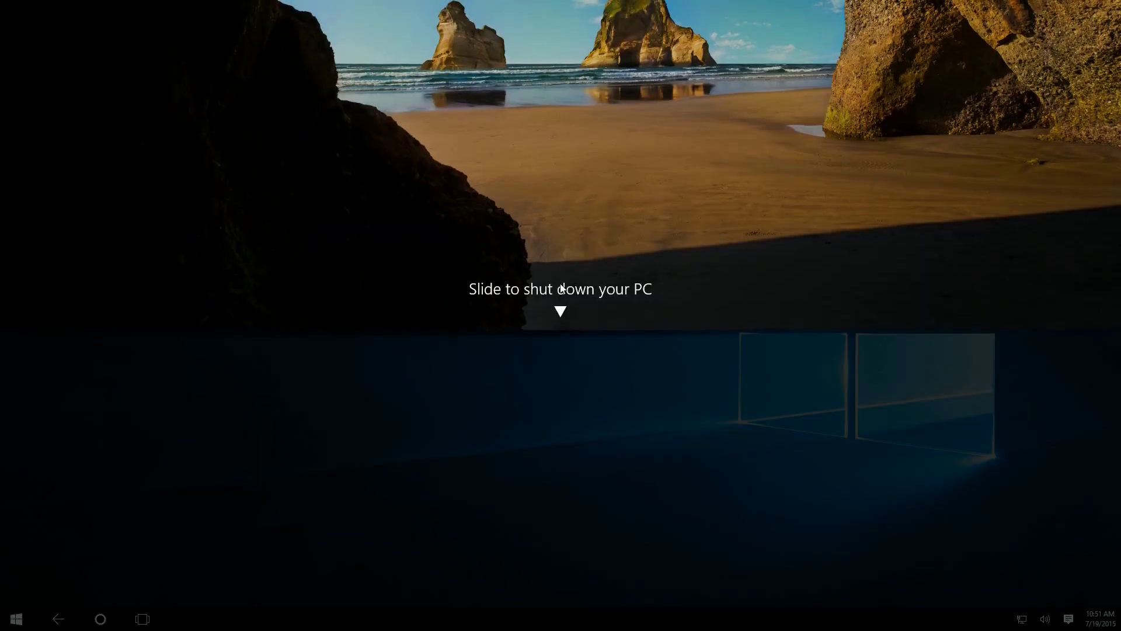
pyautogui.moveTo(555, 283); pyautogui.dragTo(601, 138)
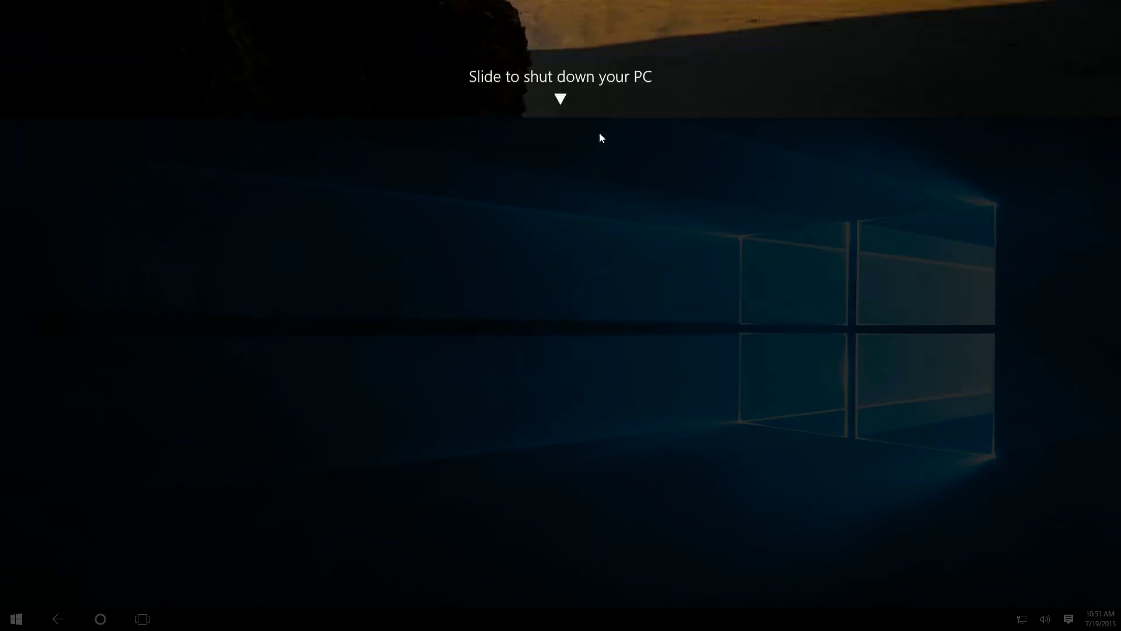